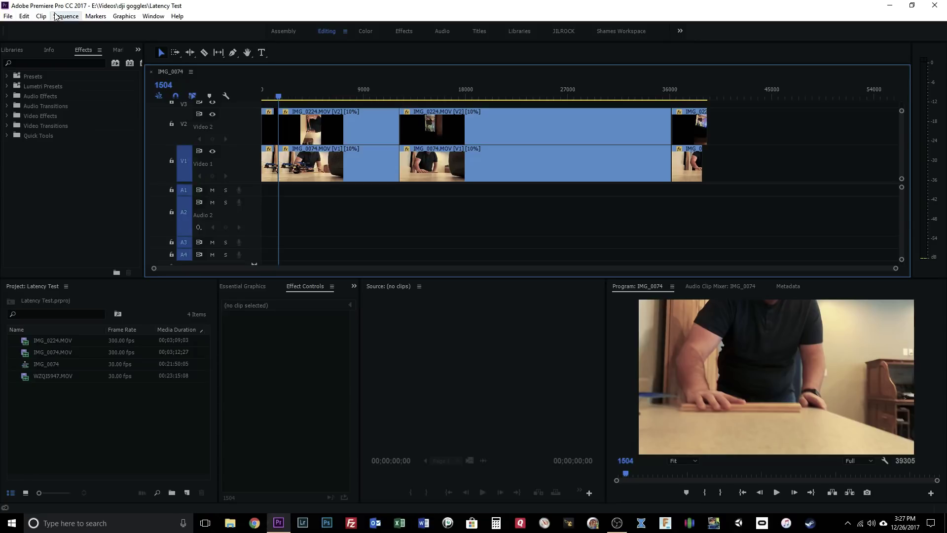
Check the timebase and the frame-based display format in the sequence's settings
left_click(80, 28)
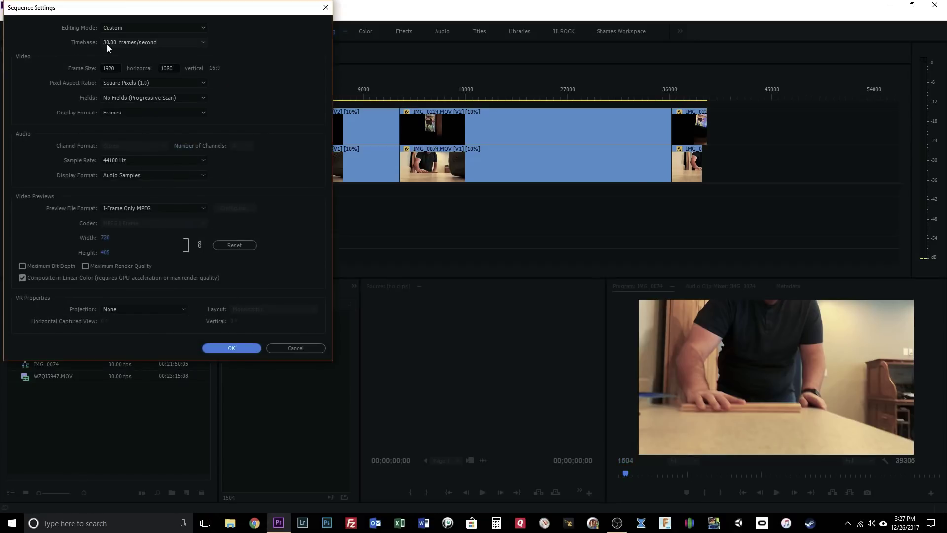
key("Return")
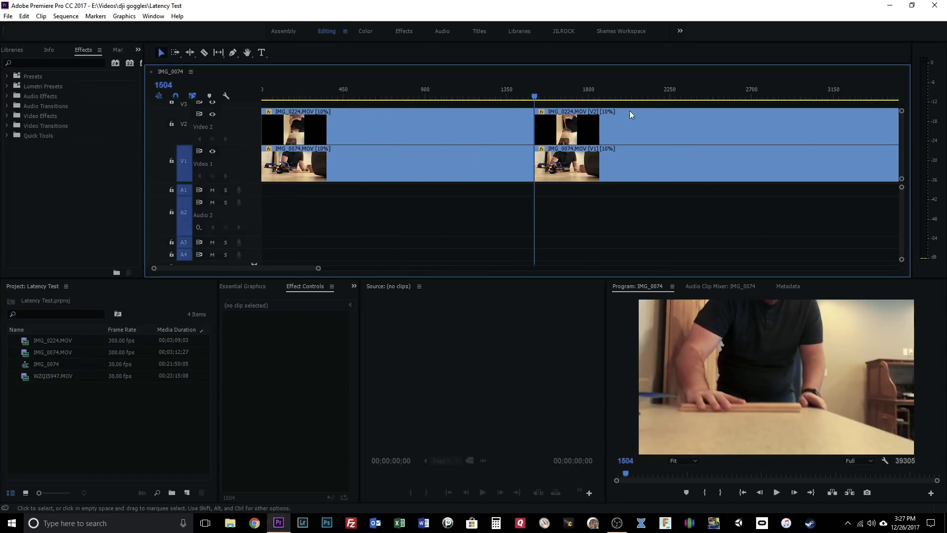
Hide the Video 2 track and examine the Video 1 footage at frames 1503 and 1504, around the first cut
mouse_move(580, 116)
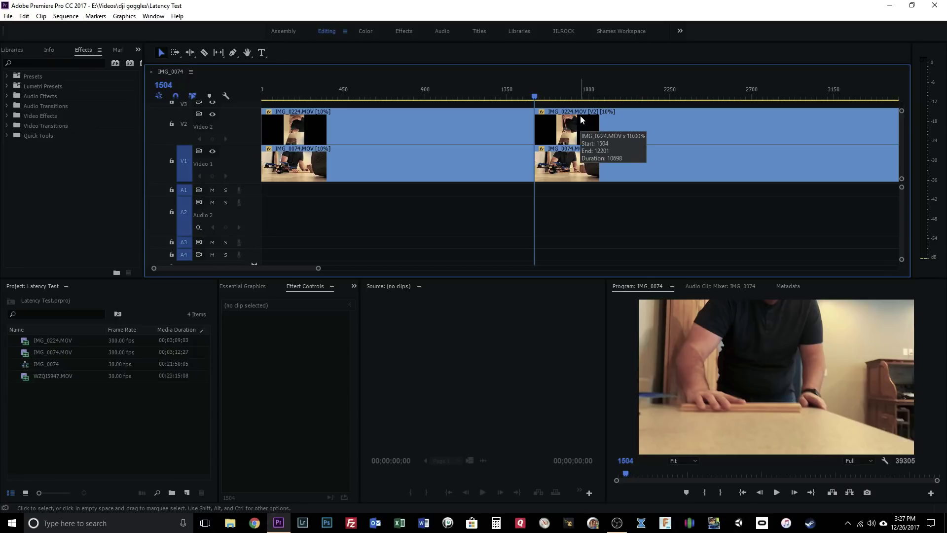
key("=")
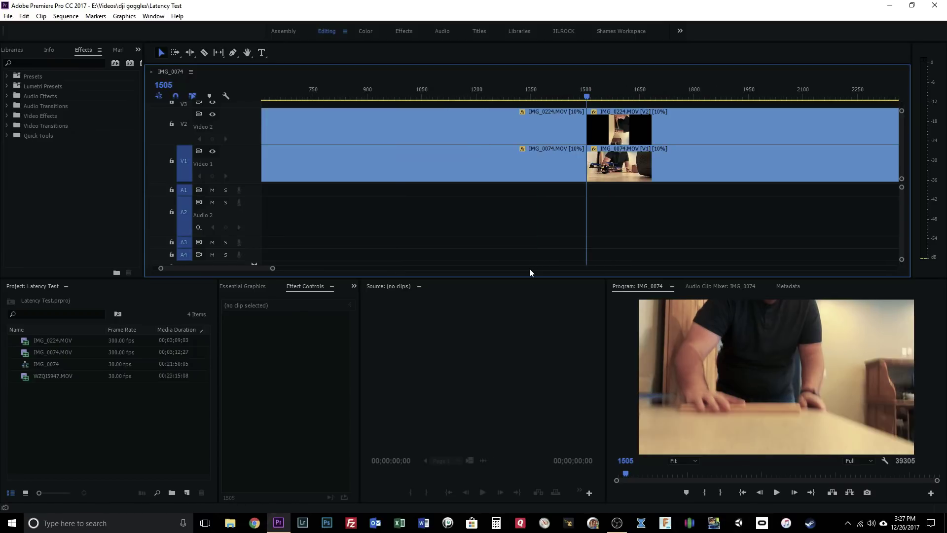
key("=")
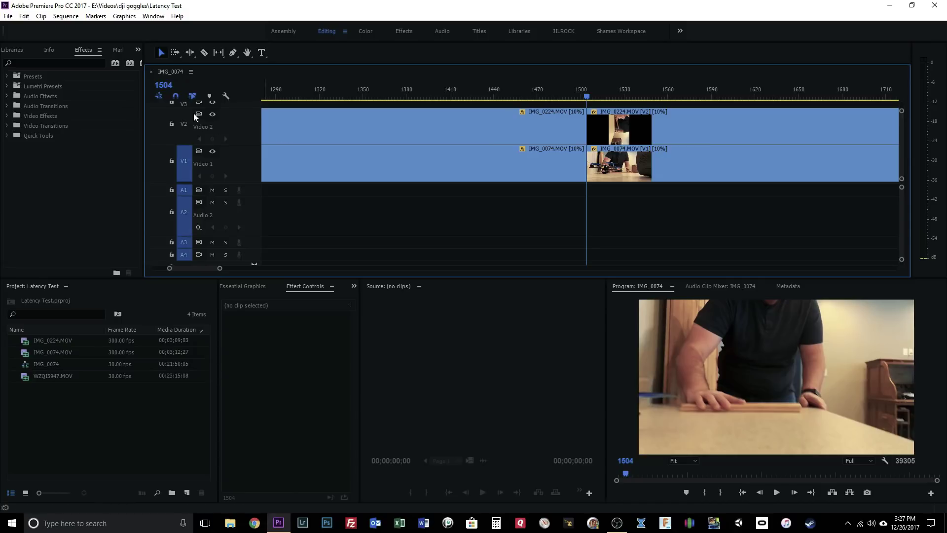
key("equal")
key("equal")
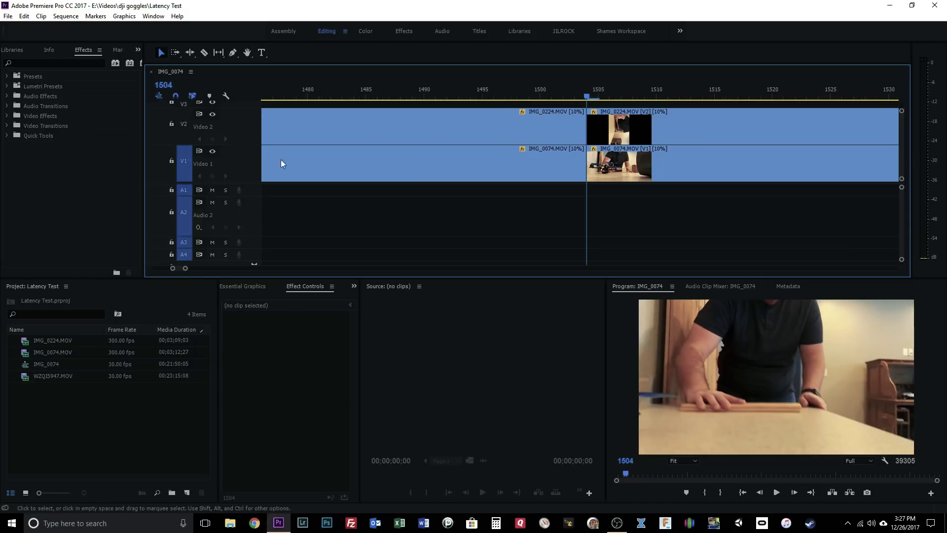
left_click(212, 114)
left_click(213, 114)
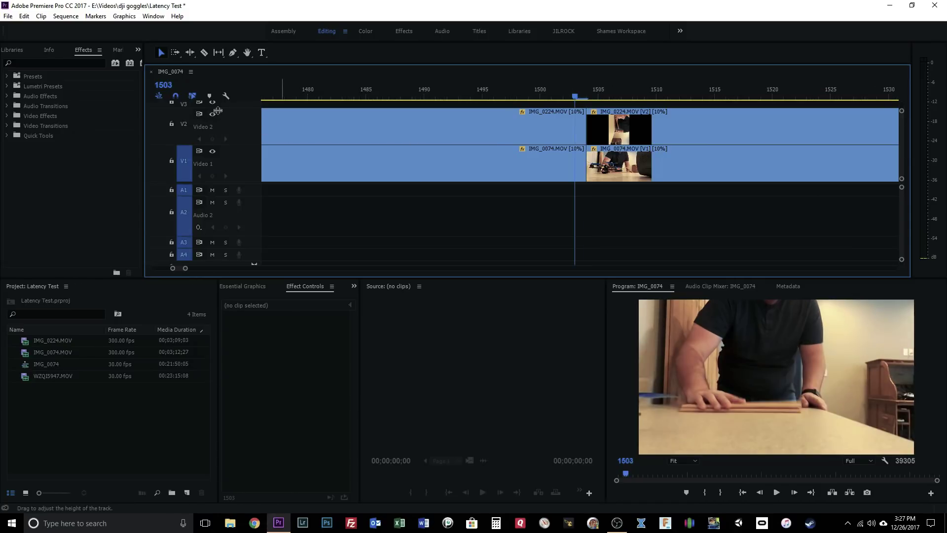
key("Left")
left_click(215, 114)
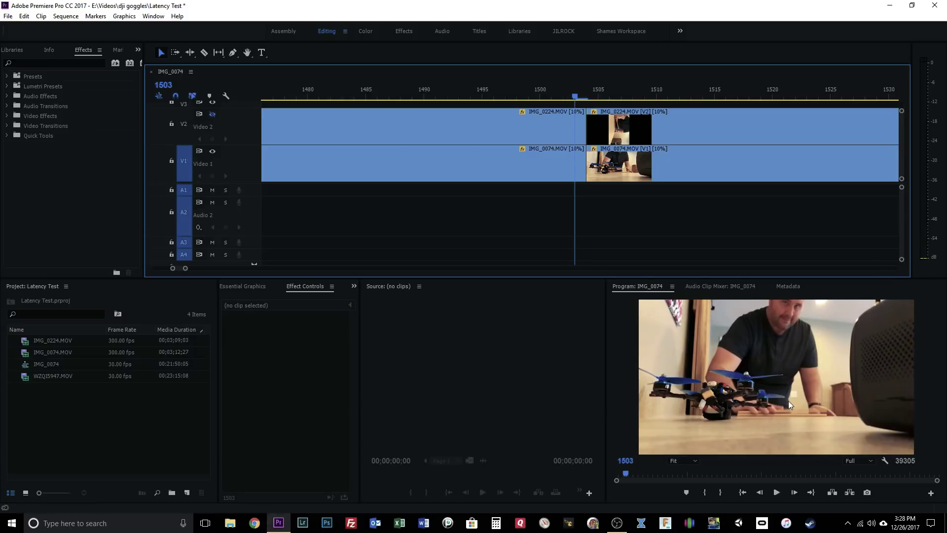
key("equal")
key("Right")
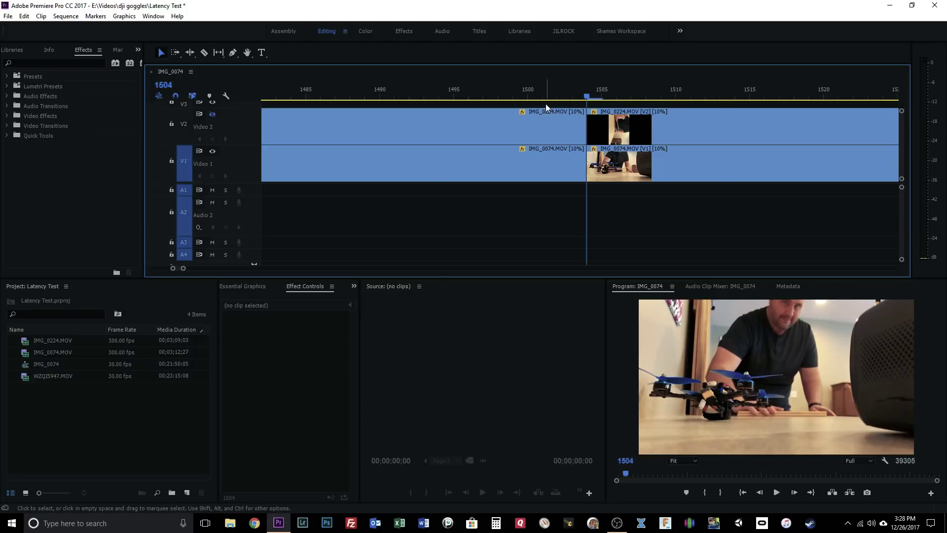
Show the Video 2 track again and step through its frames between 1504 and 1508
left_click(212, 114)
key("Right")
key("Left")
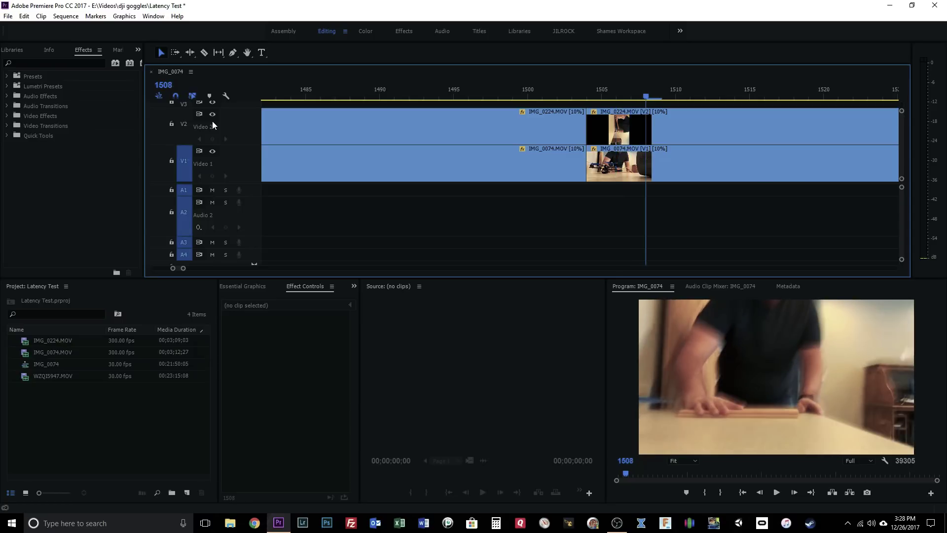
Move the playhead to the cut at frame 12202, with the timeline magnified around it
key("minus")
key("minus")
key("minus")
key("minus")
key("minus")
key("minus")
key("minus")
key("minus")
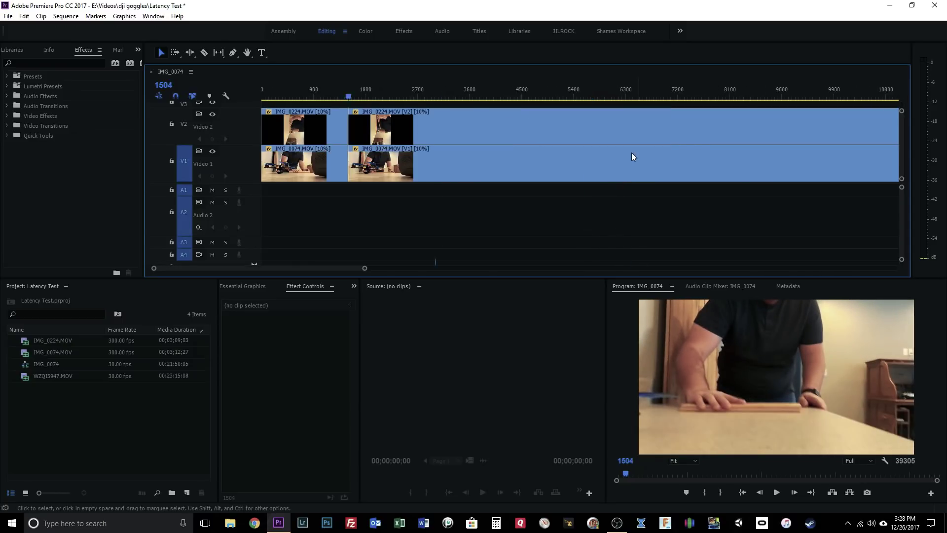
left_click(441, 89)
key("equal")
key("equal")
key("equal")
key("equal")
key("equal")
key("equal")
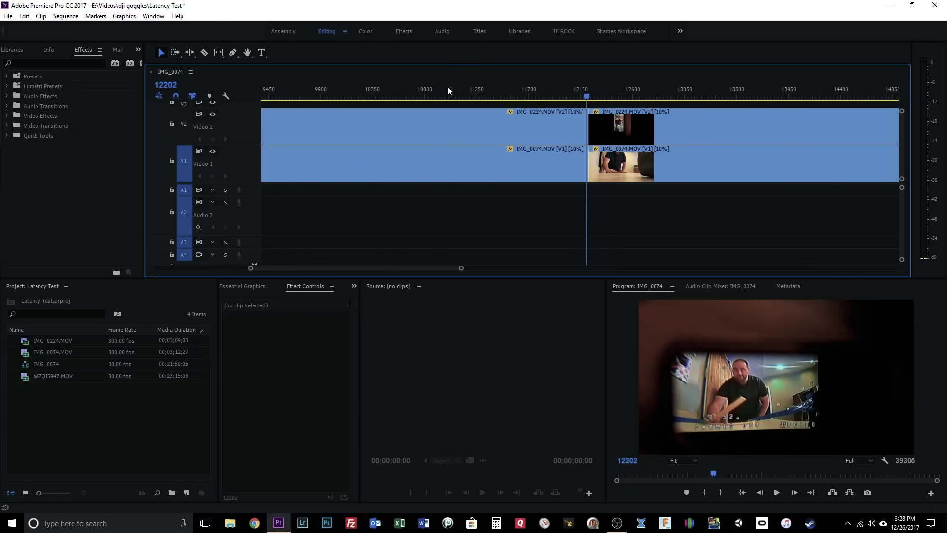
Hide the Video 2 track and compare the Video 1 frames on either side of frame 12202
left_click(212, 114)
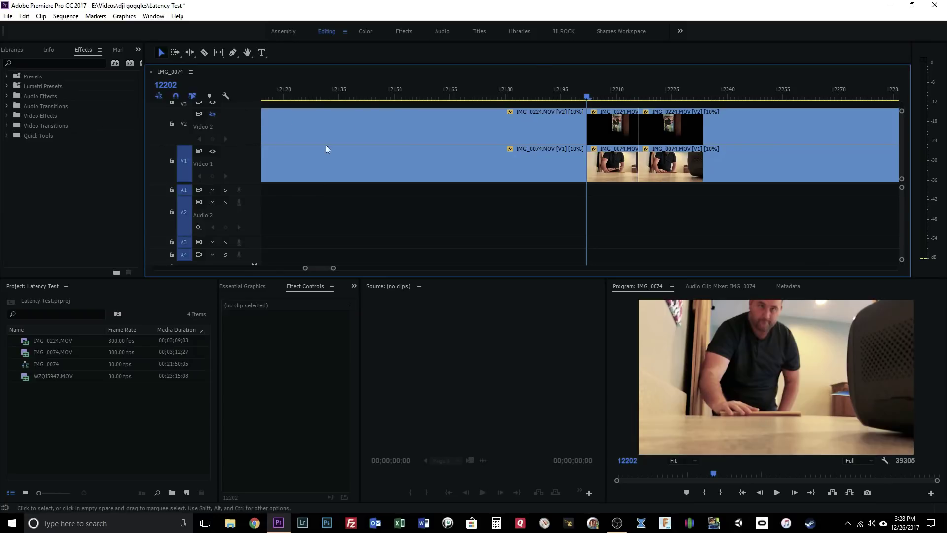
key("equal")
key("equal")
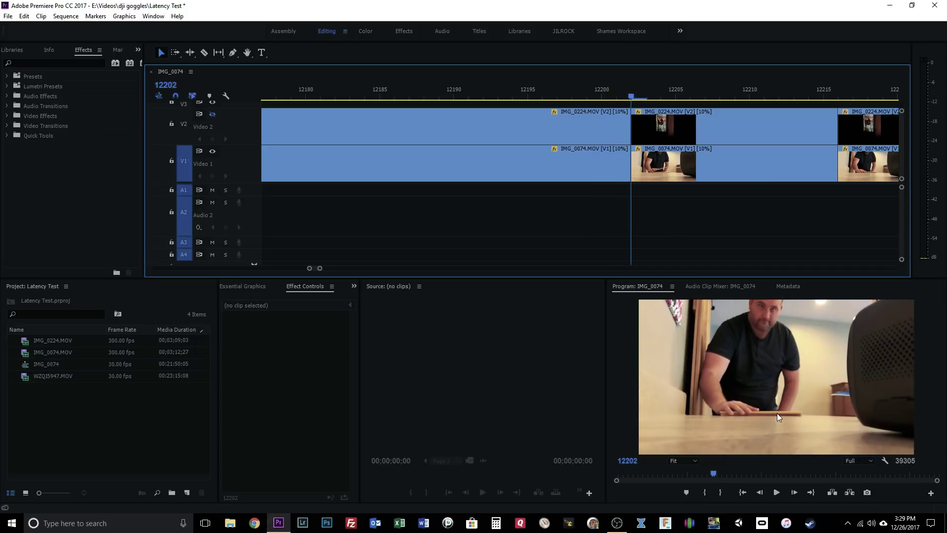
key("Right")
key("Left")
key("Left")
key("Right")
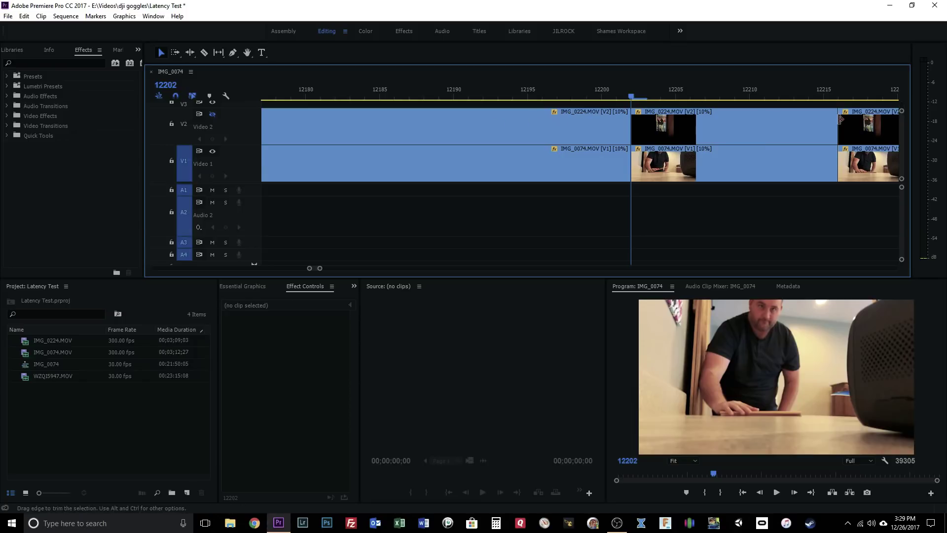
Show the Video 2 track and step through it frame by frame from 12202 to the cut at 12216
left_click(212, 114)
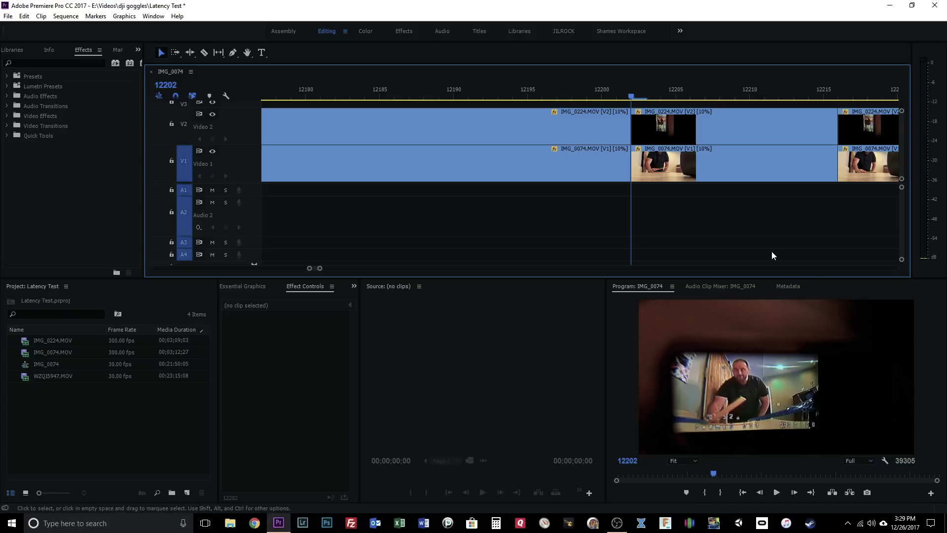
key("Right")
key("Right")
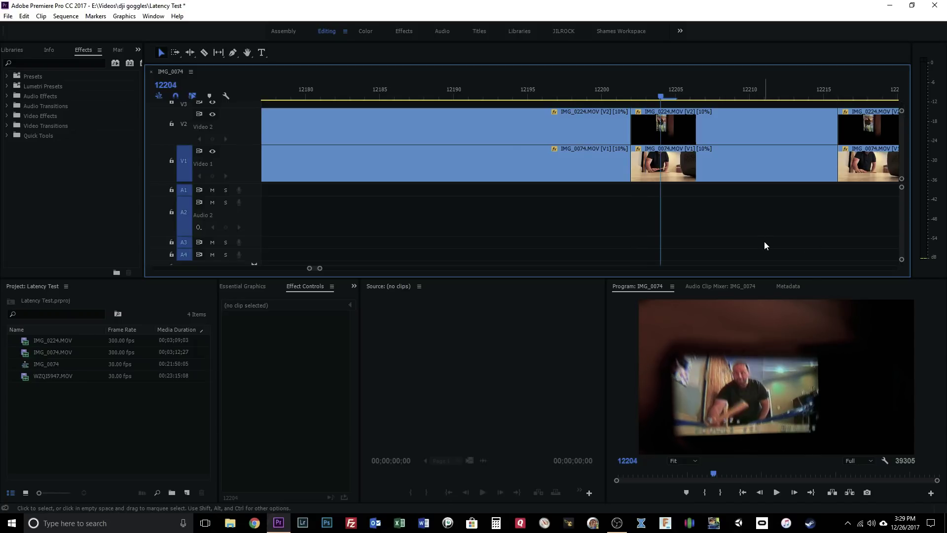
key("Right")
key("Right")
key("Right")
key("Right")
key("Right")
key("Right")
key("Right")
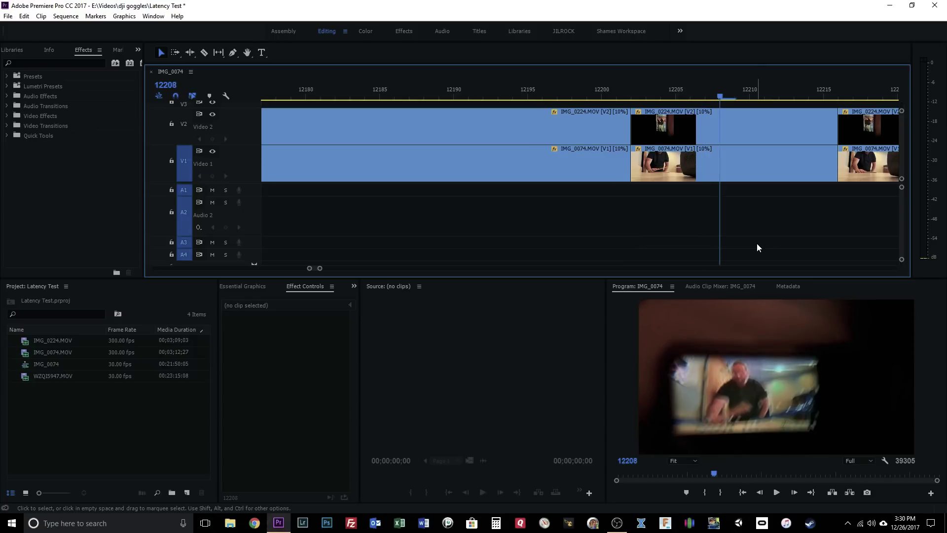
key("Right")
key("Right")
key("Right")
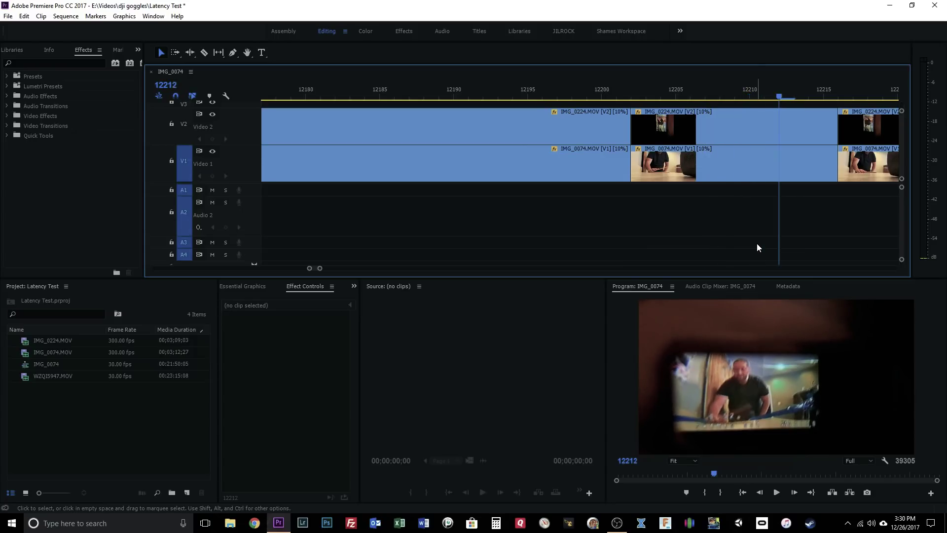
key("Right")
key("Right")
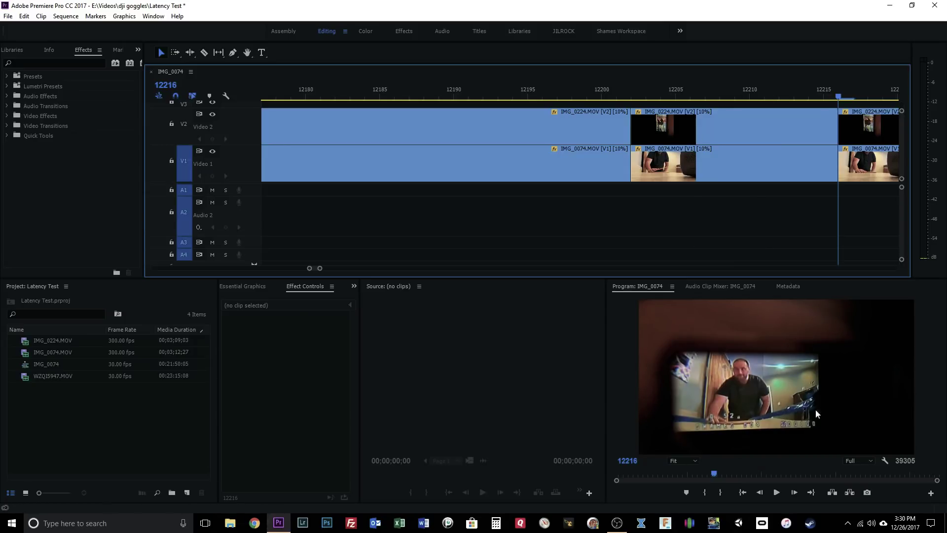
Jump back and forth between the cuts at frames 12202 and 12216 to compare the two images
key("Up")
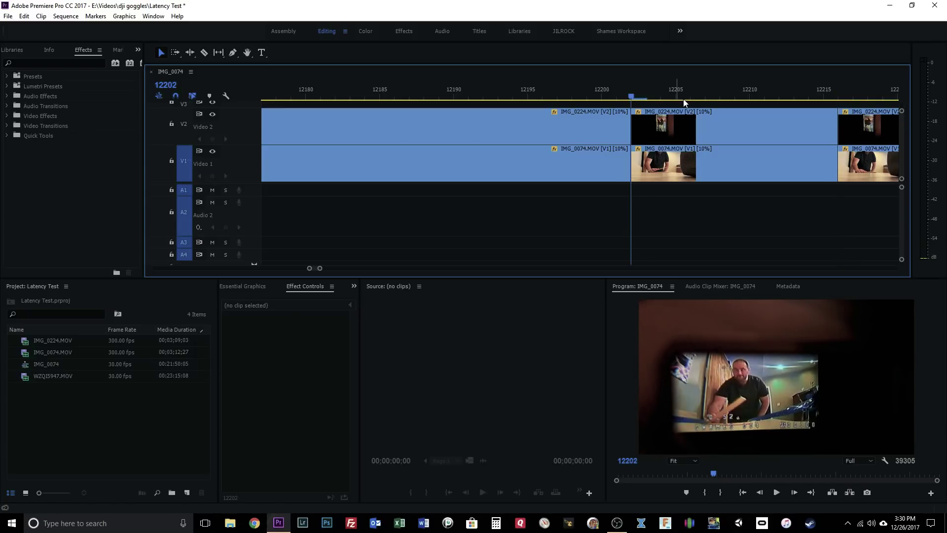
scroll(682, 99, "down", 1)
key("Down")
key("Up")
key("Down")
key("Up")
Switch to Calculator and divide 1000 by 300 to get the milliseconds per frame
key("XF86Calculator")
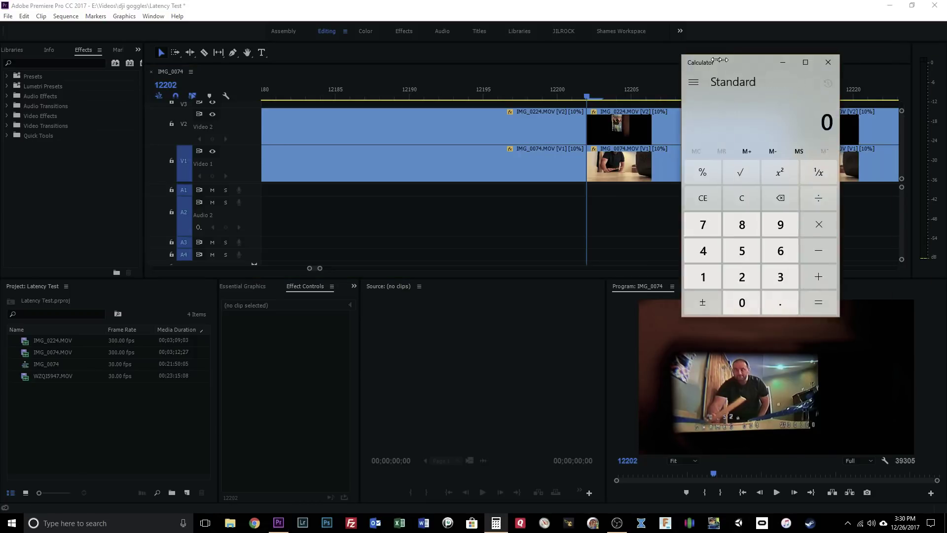
left_click_drag(765, 59, 219, 139)
type("1000")
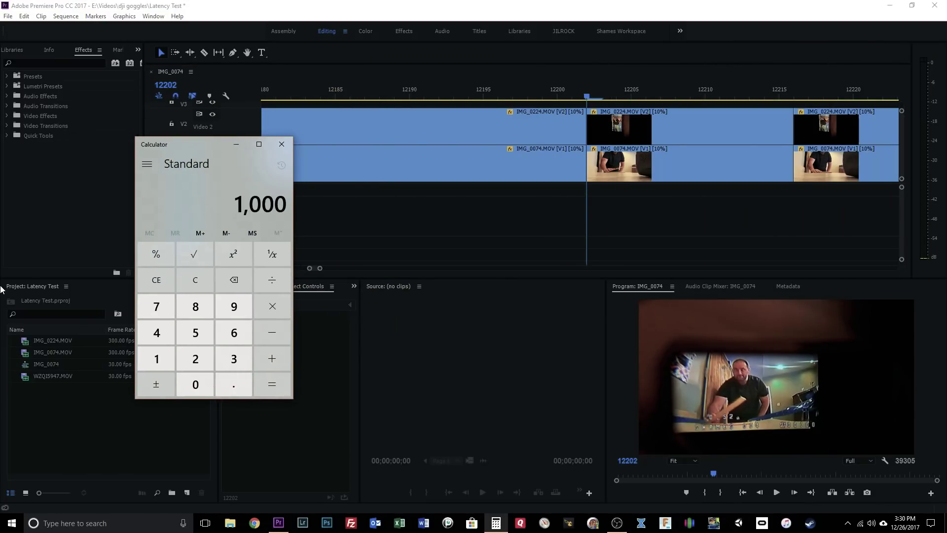
key("slash")
type("300")
key("Return")
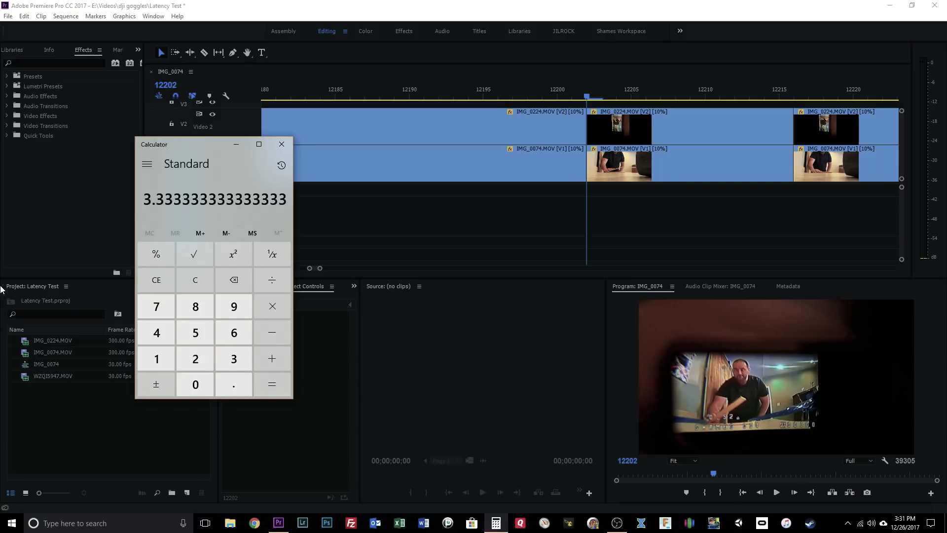
Multiply the per-frame time by 13.5 frames to get the latency in milliseconds
key("asterisk")
type("13.5")
key("Return")
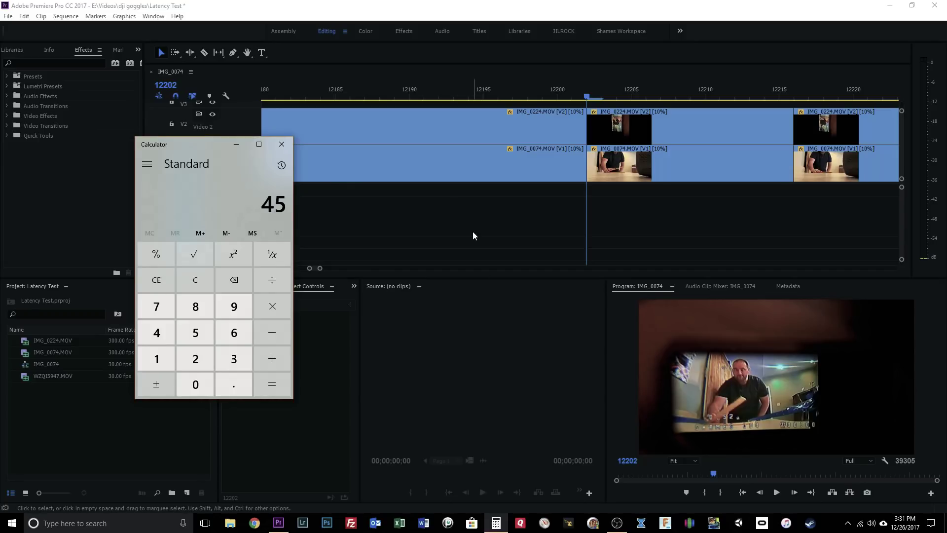
Return to the Premiere Pro timeline and move the playhead to the cut at frame 36169
left_click(708, 92)
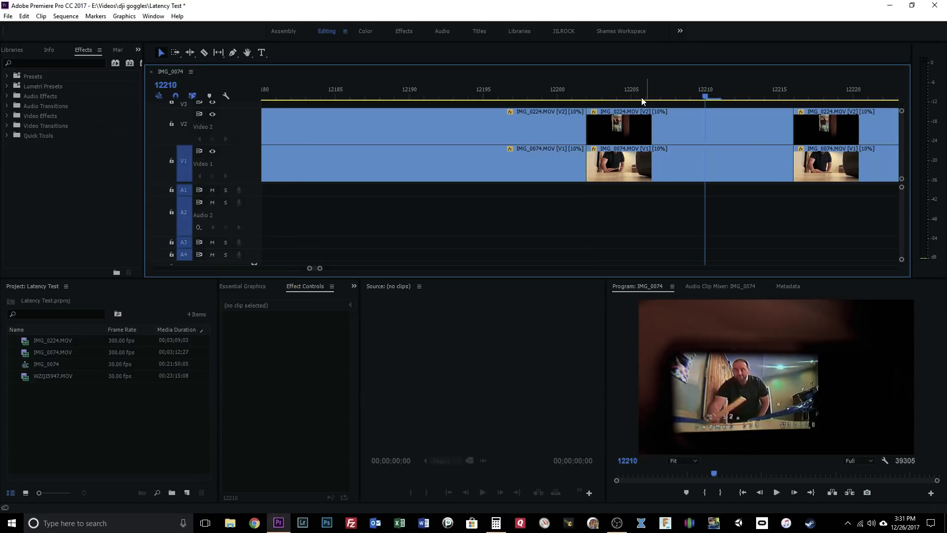
scroll(661, 96, "down", 5)
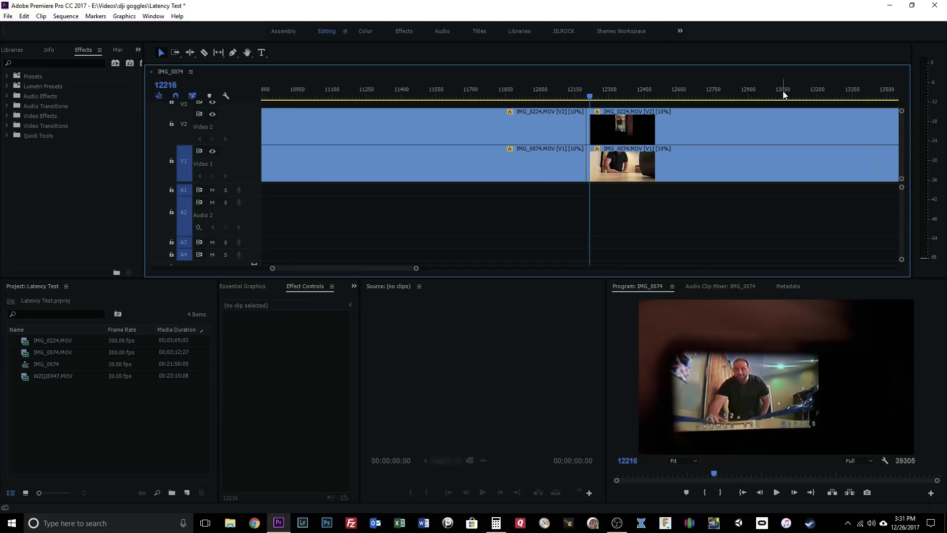
scroll(784, 94, "down", 3)
left_click_drag(784, 95, 586, 106)
scroll(586, 106, "up", 6)
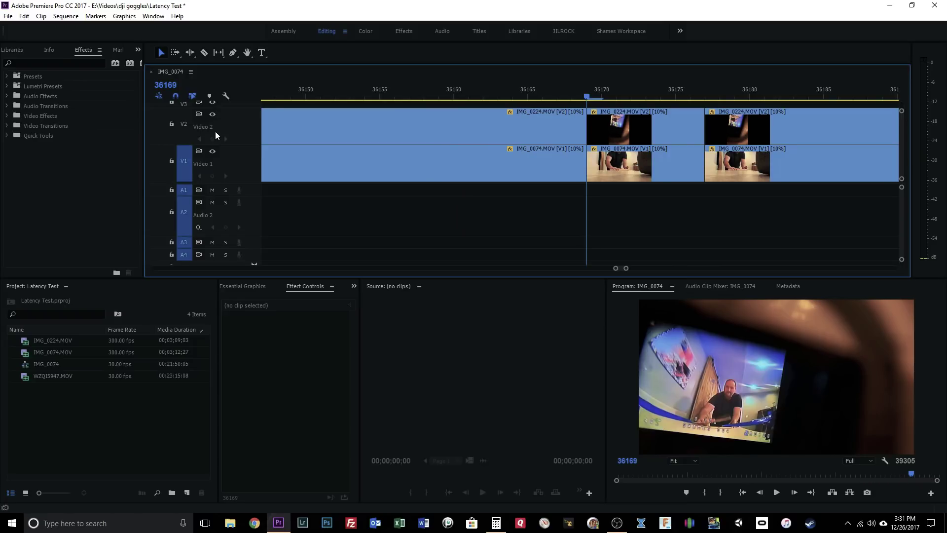
Hide the Video 2 track and step back and forth around frame 36169 to find the impact in Video 1
left_click(213, 114)
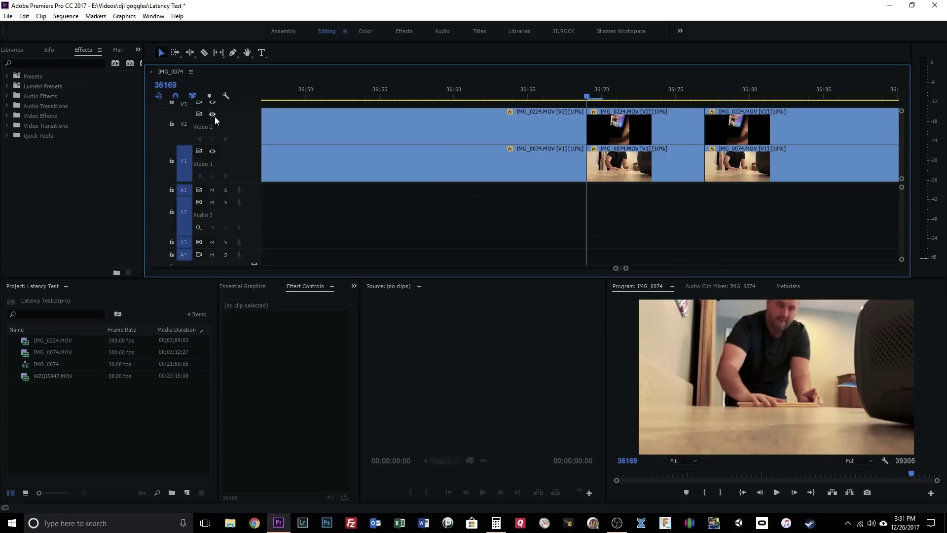
key("Left")
key("Left")
key("Right")
key("Right")
key("Left")
key("Left")
key("Left")
key("Right")
key("Right")
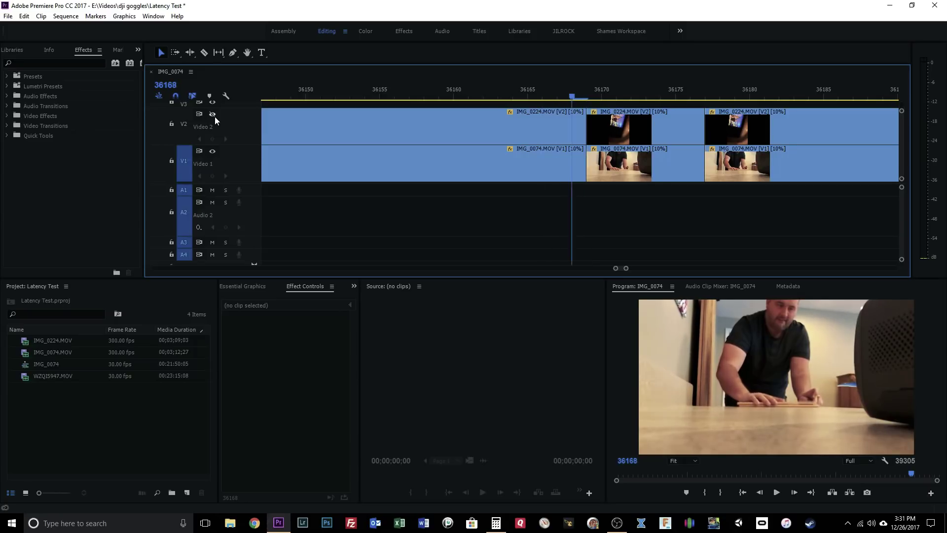
key("Right")
key("Left")
key("Right")
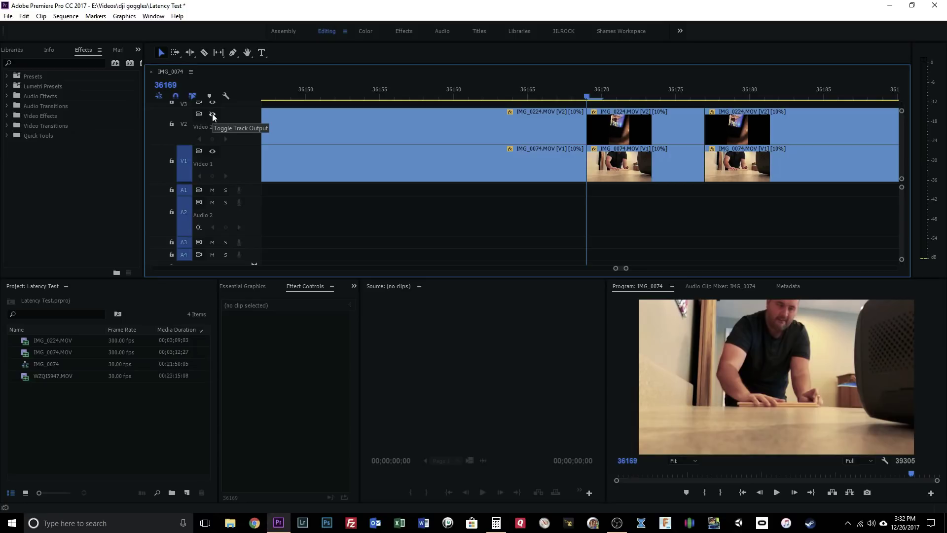
Show the Video 2 track and step forward frame by frame from 36169 to the cut at 36177
left_click(212, 114)
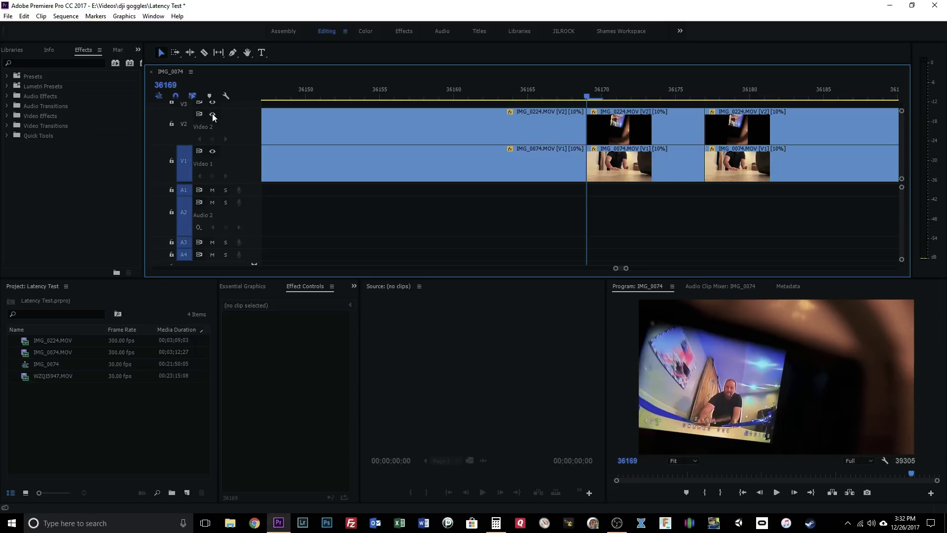
key("Right")
key("Right")
key("Right")
key("Right")
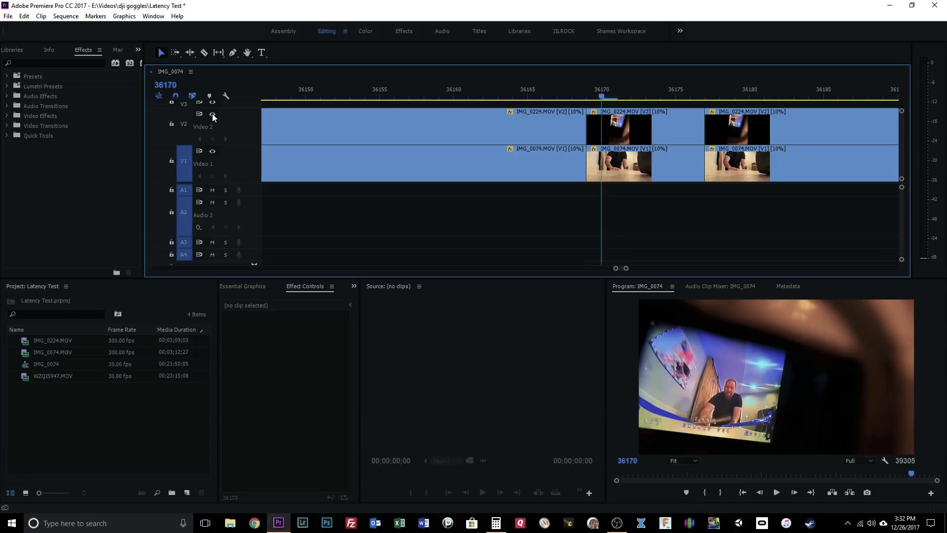
key("Right")
key("Right")
key("Right")
key("Right")
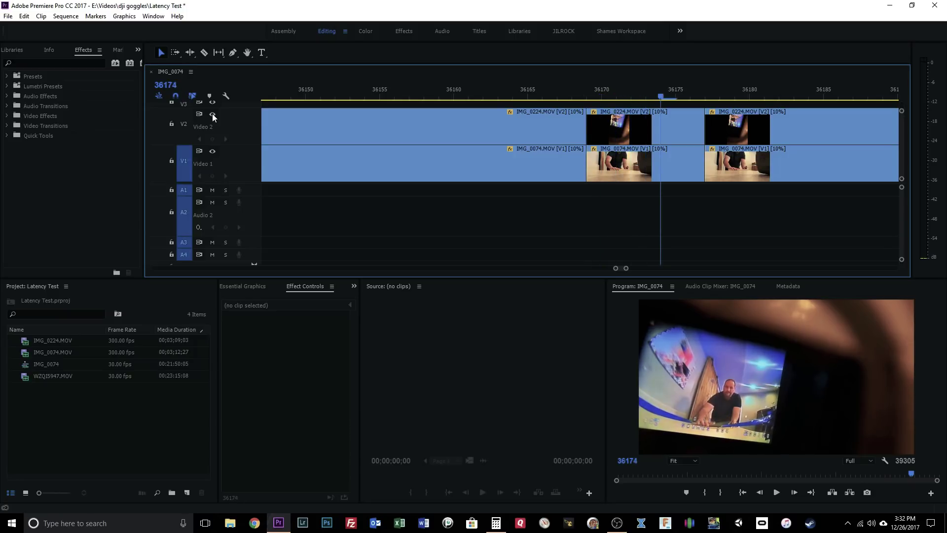
left_click(212, 114)
left_click(212, 115)
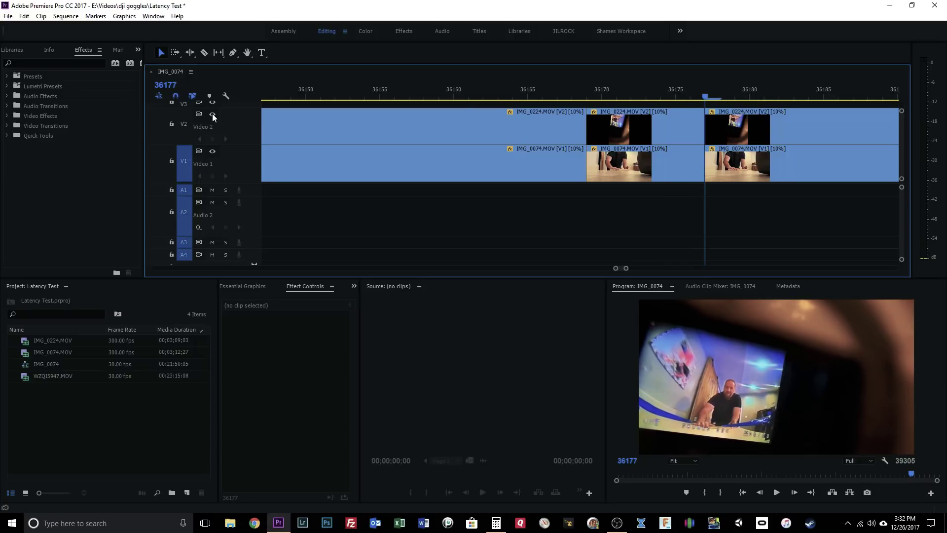
Step the playhead back frame by frame from 36177 to the cut at 36169
key("Left")
key("Left")
key("Left")
key("Left")
key("Left")
key("Left")
key("Left")
key("Left")
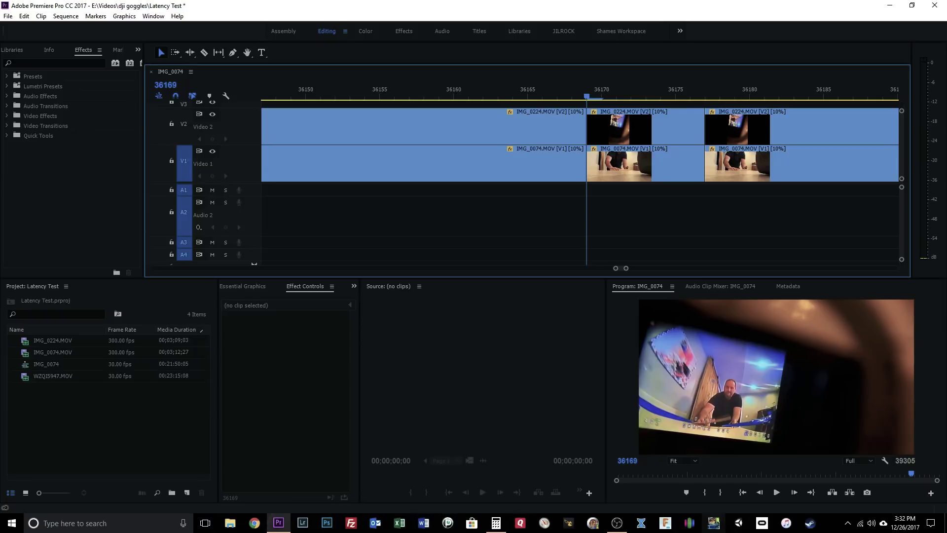
Switch to Calculator, open a second Calculator window and place it beside the first so both displays are readable
left_click(496, 523)
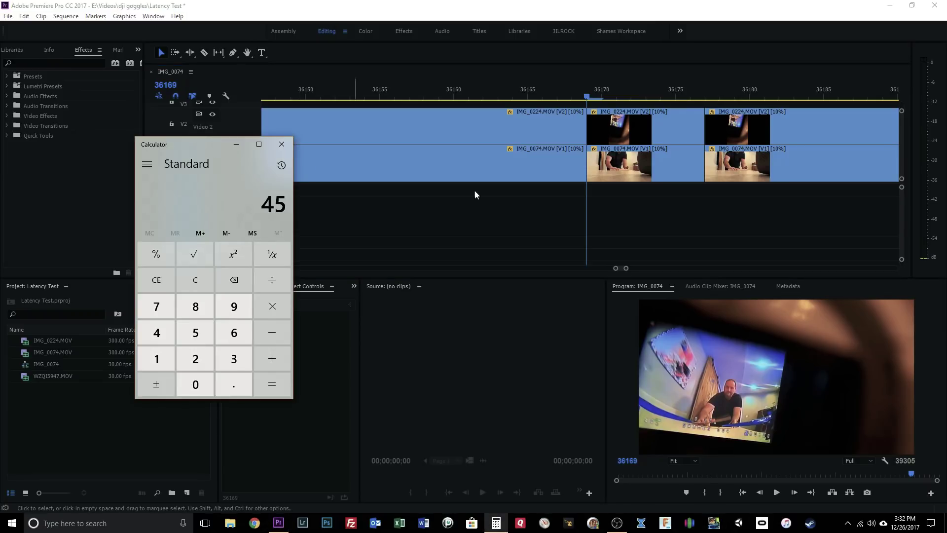
middle_click(495, 523)
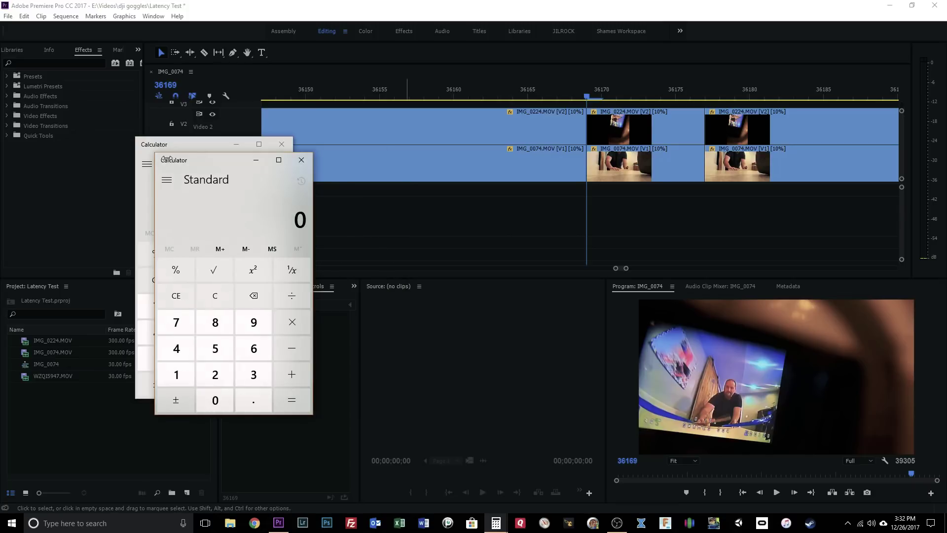
left_click_drag(195, 161, 361, 147)
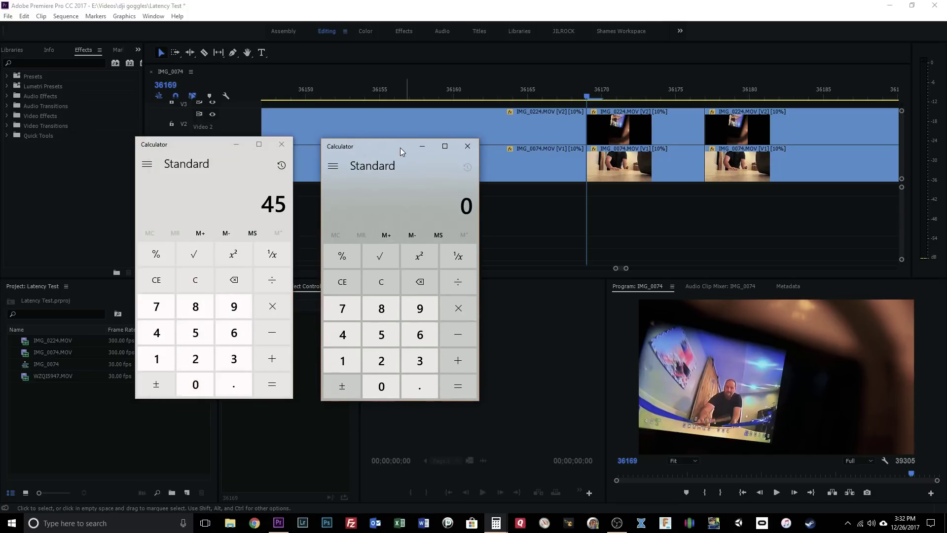
Divide 1000 by 300 in the new Calculator and multiply by 7.5 frames to get the latency in milliseconds
type("1000/300")
key("Return")
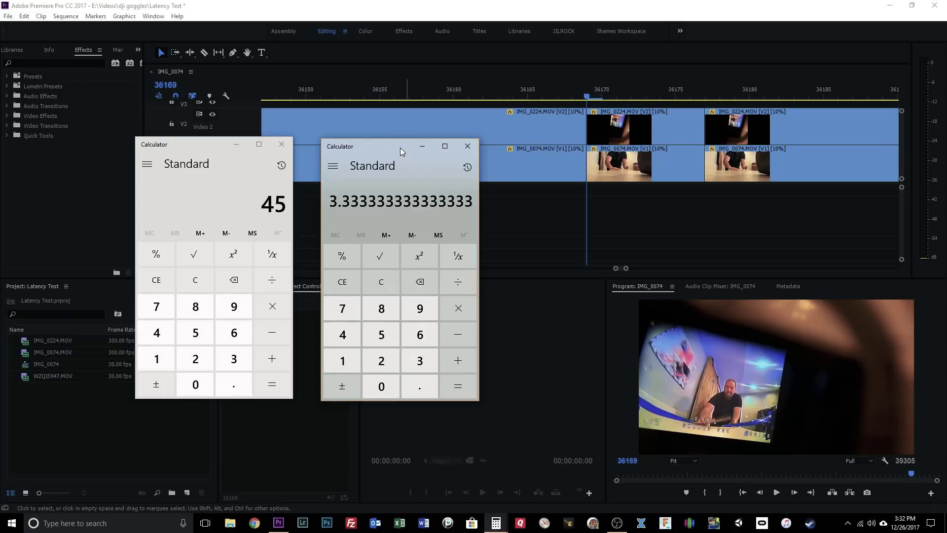
type("*7.5")
key("Return")
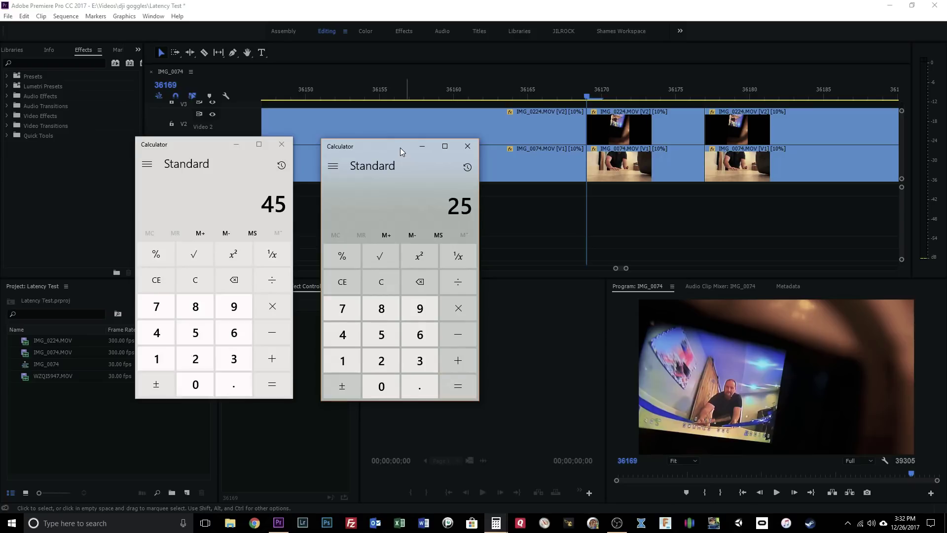